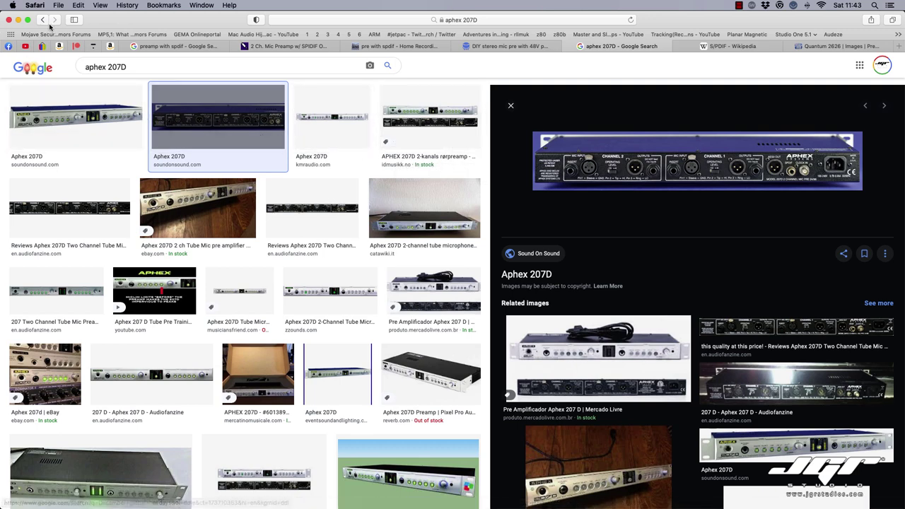
Step: Go back through the earlier image searches from the Aphex 207D to the Mindprint EnVoice and Focusrite ISA One results
{"action": "left_click", "coordinate": [43, 19]}
{"action": "left_click", "coordinate": [43, 20]}
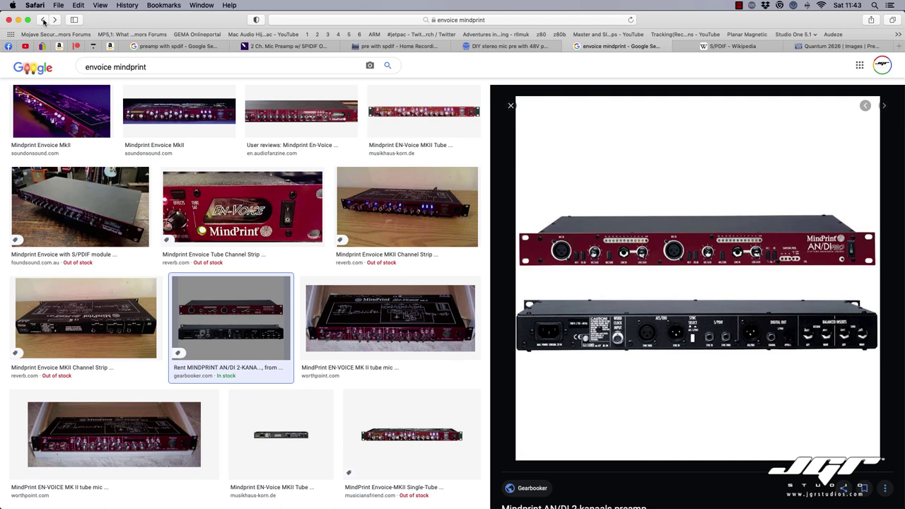
{"action": "left_click", "coordinate": [43, 20]}
{"action": "left_click", "coordinate": [44, 19]}
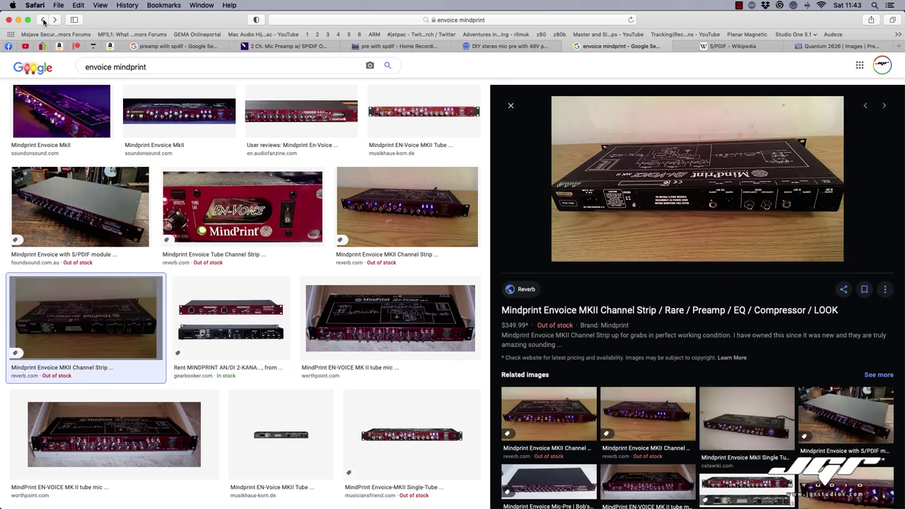
{"action": "left_click", "coordinate": [43, 20]}
{"action": "left_click", "coordinate": [43, 20]}
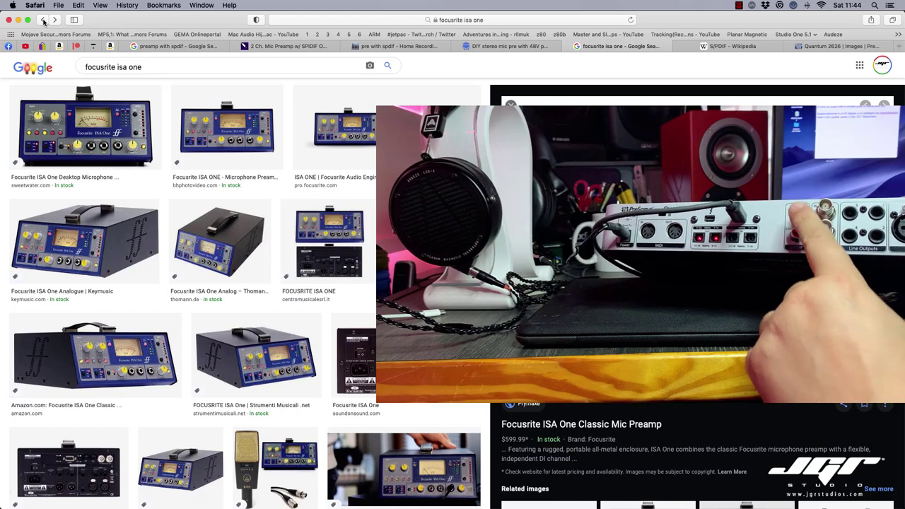
{"action": "left_click", "coordinate": [44, 21]}
{"action": "left_click", "coordinate": [43, 21]}
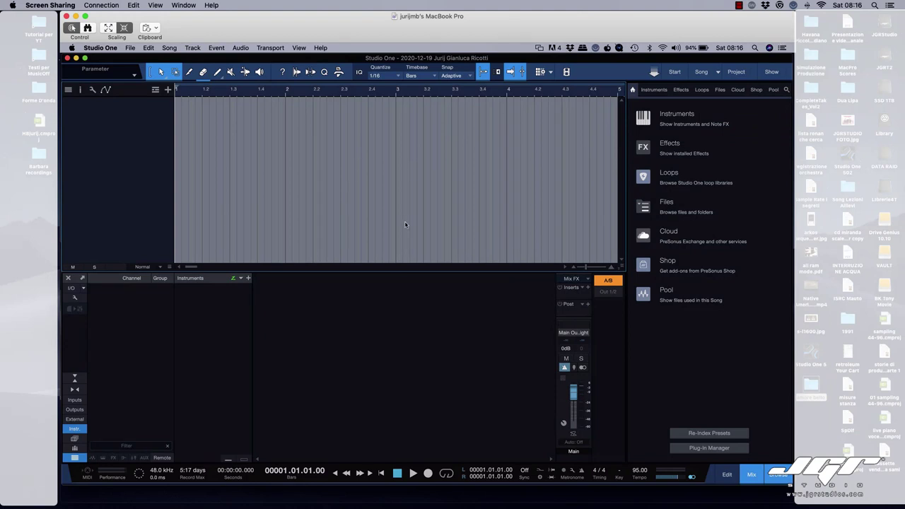
Step: Add a stereo output named SPDIF in the song's audio I/O setup, assign it to SPDIF Out 1 and 2, and apply it
{"action": "left_click", "coordinate": [72, 289]}
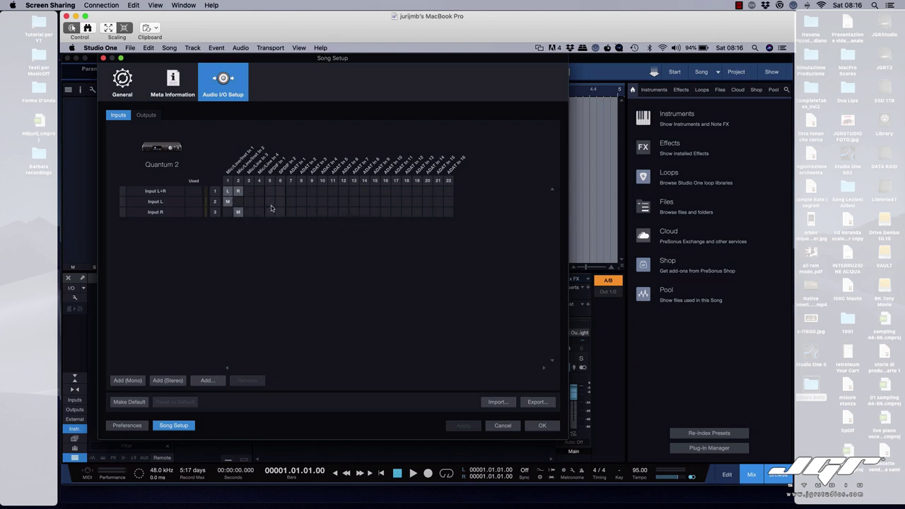
{"action": "left_click", "coordinate": [148, 117]}
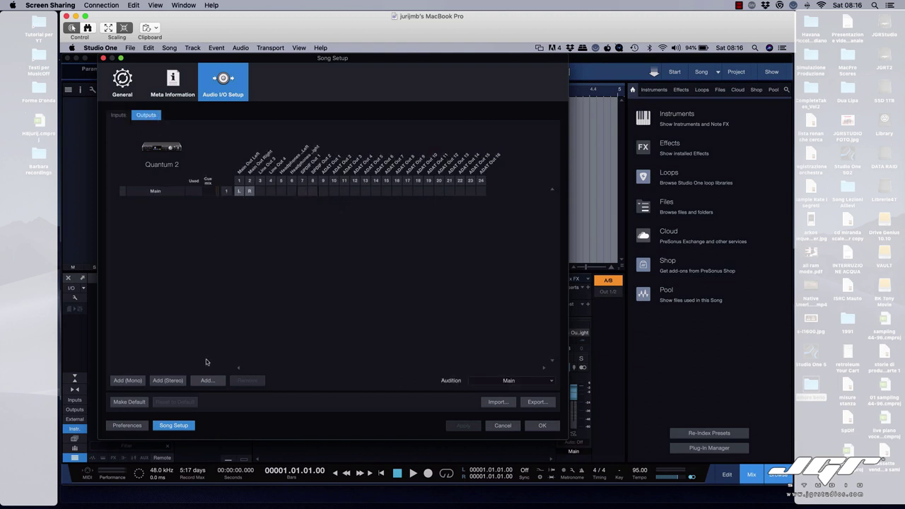
{"action": "left_click", "coordinate": [175, 381]}
{"action": "left_click", "coordinate": [305, 202]}
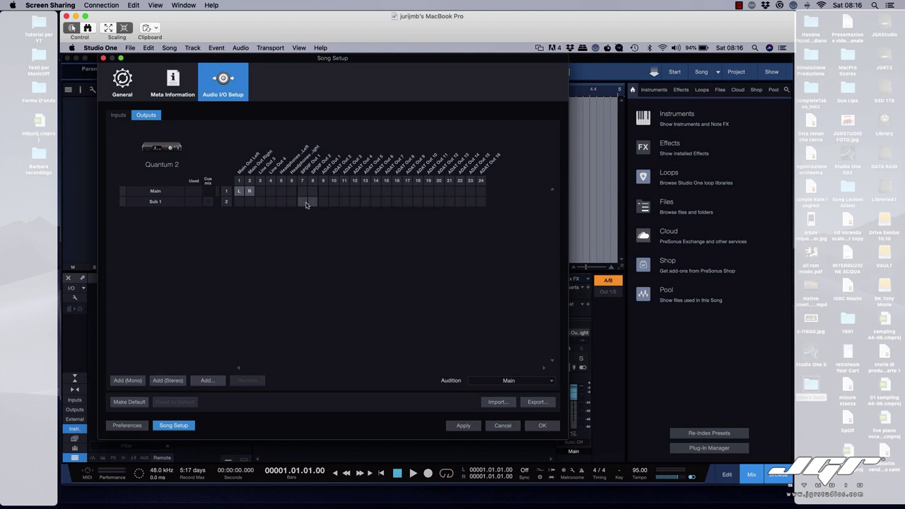
{"action": "left_click", "coordinate": [462, 426]}
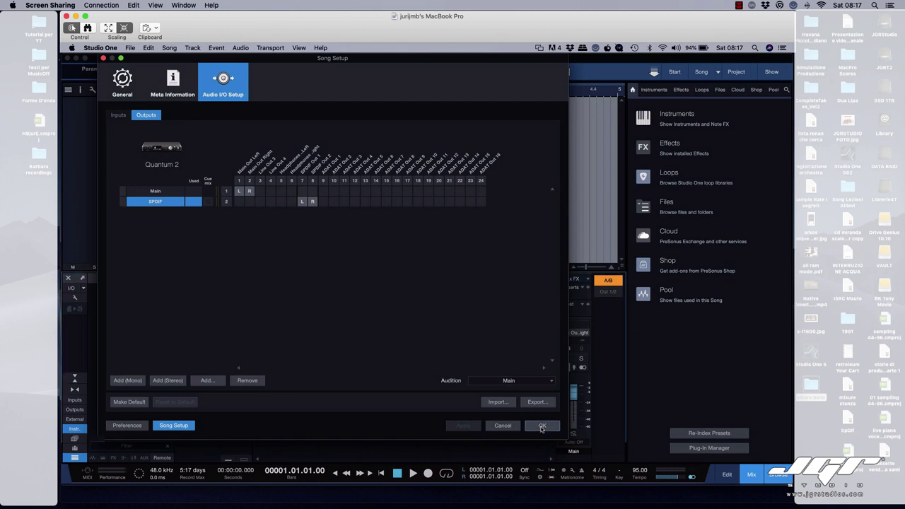
{"action": "left_click", "coordinate": [541, 427]}
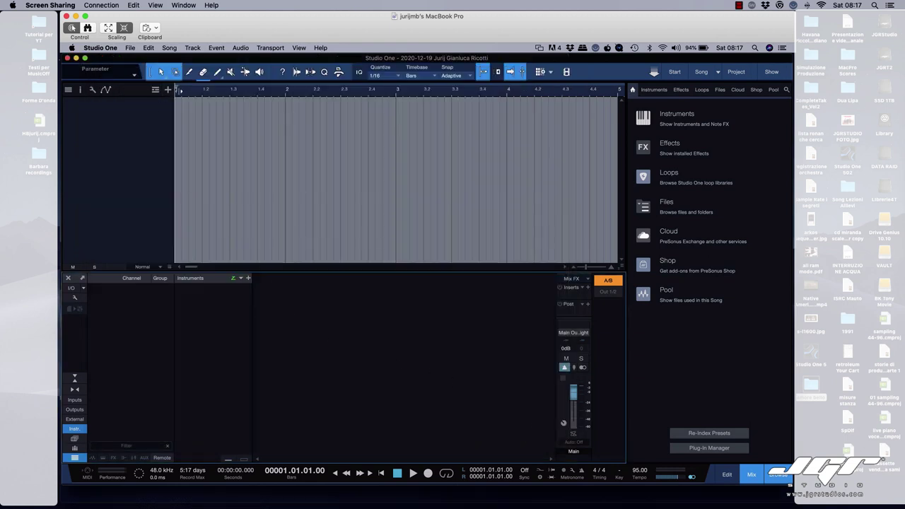
{"action": "right_click", "coordinate": [316, 310]}
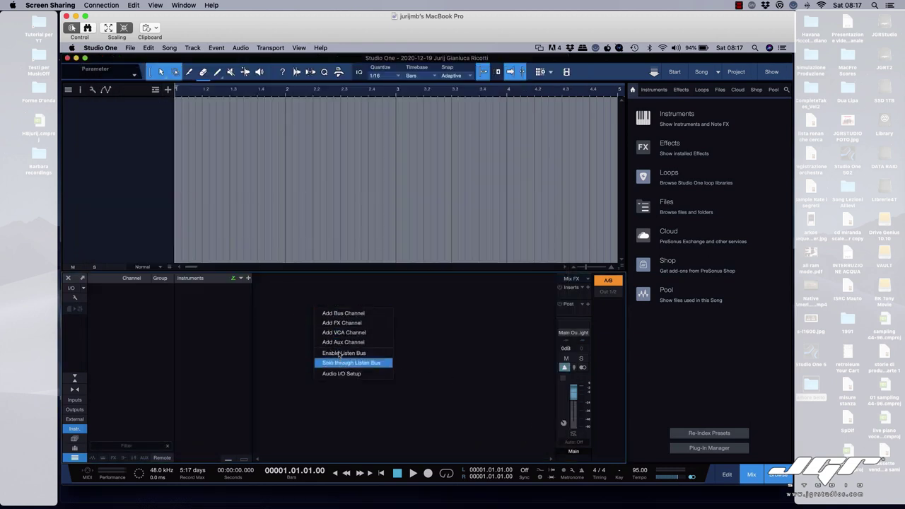
{"action": "right_click", "coordinate": [269, 287]}
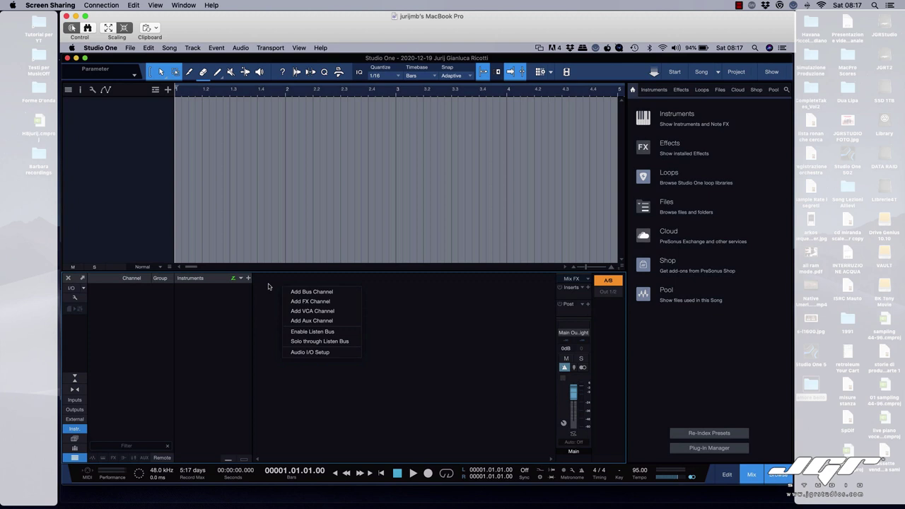
{"action": "left_click", "coordinate": [269, 287]}
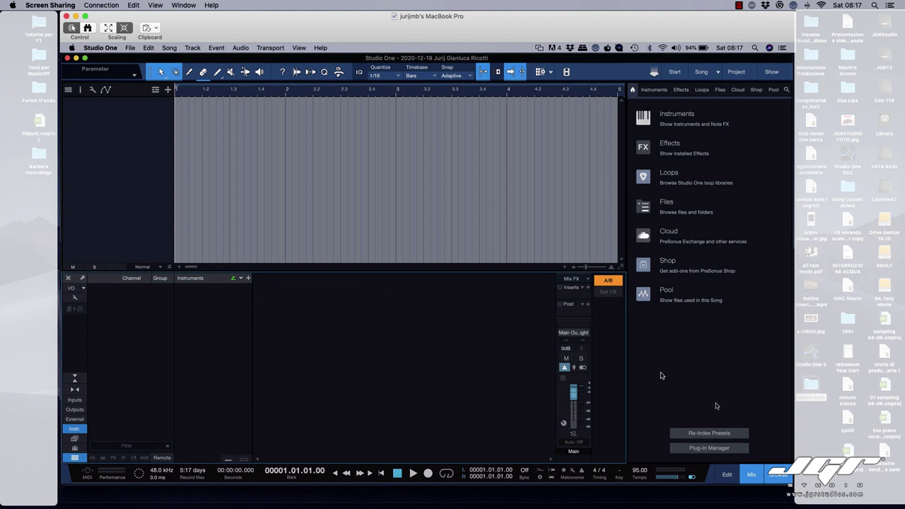
Step: With the browser hidden, enable the console's Listen Bus and set its output to SPDIF Out 1 + 2
{"action": "left_click", "coordinate": [783, 477]}
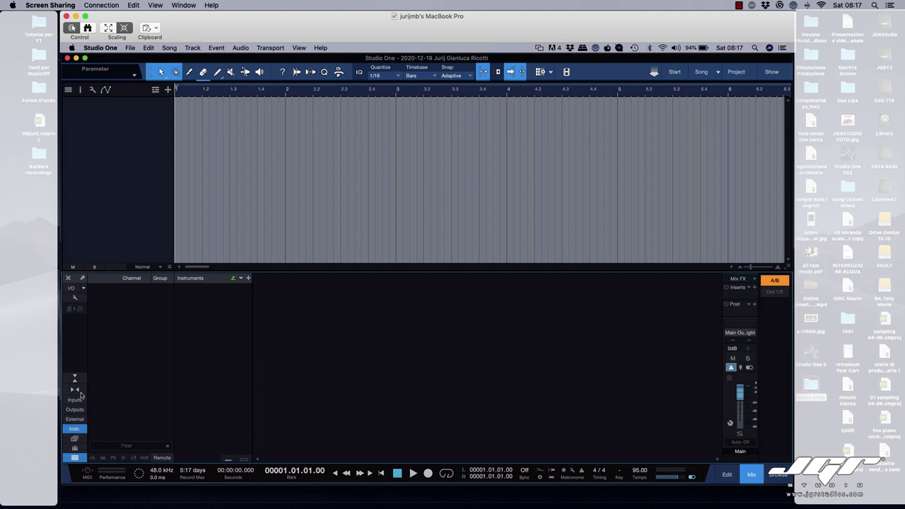
{"action": "left_click", "coordinate": [76, 289]}
{"action": "key", "text": "Escape"}
{"action": "left_click", "coordinate": [76, 298]}
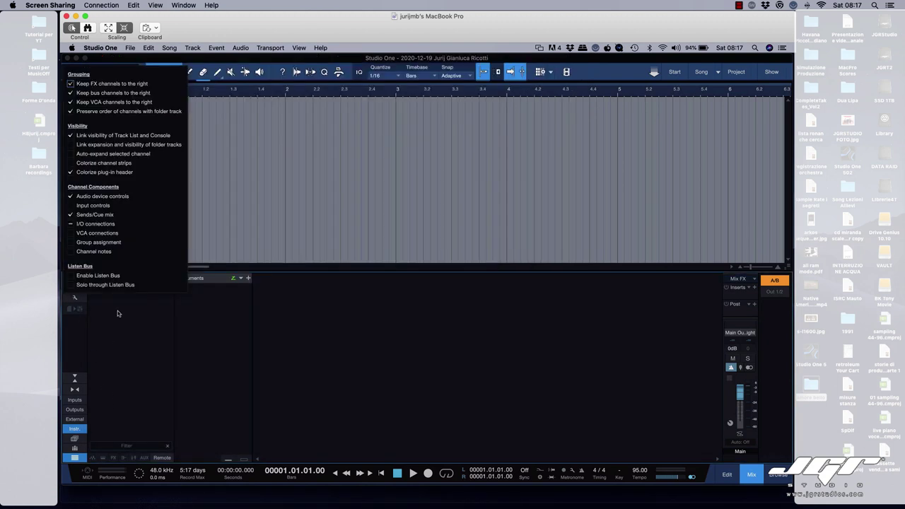
{"action": "left_click", "coordinate": [71, 276]}
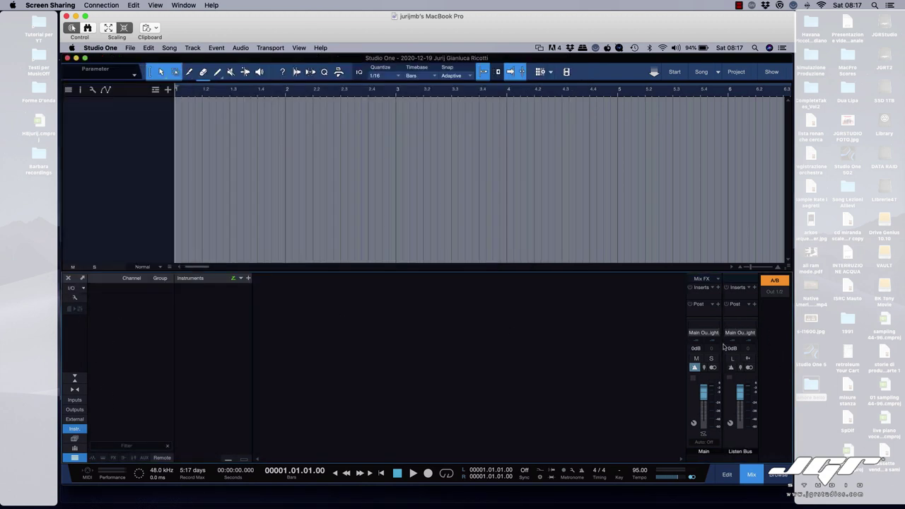
{"action": "left_click", "coordinate": [744, 333]}
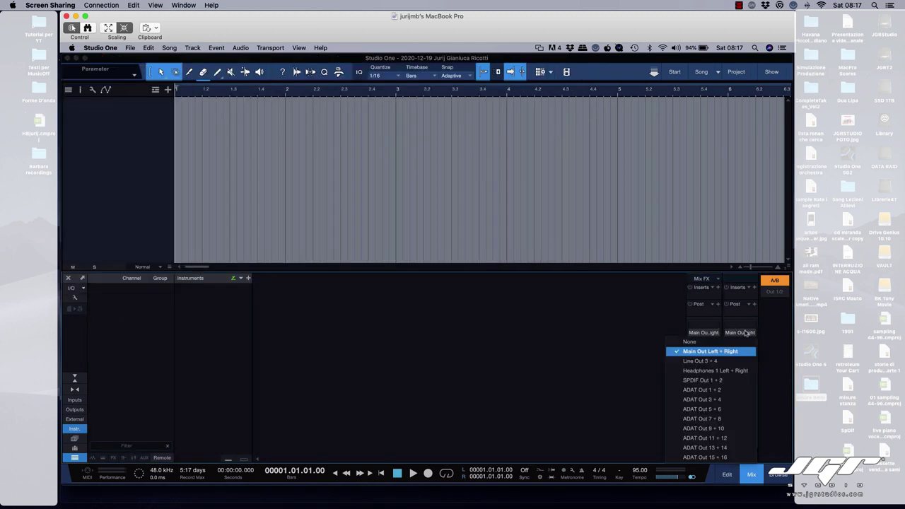
{"action": "left_click", "coordinate": [696, 380]}
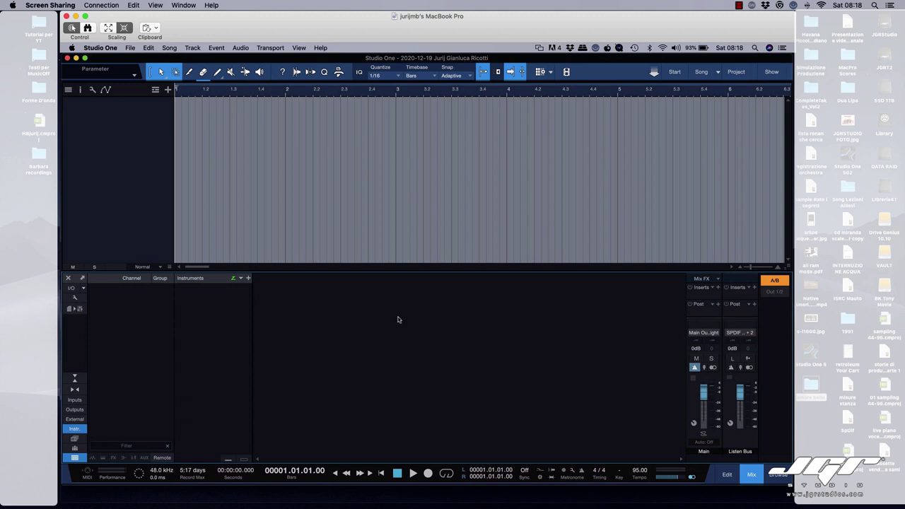
Step: Add a bus channel to the console and rename it Speraker 2
{"action": "right_click", "coordinate": [425, 304]}
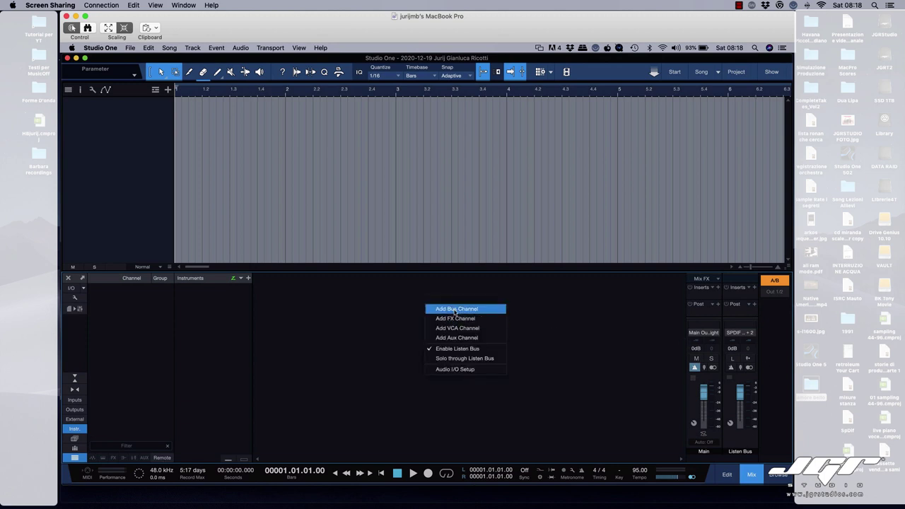
{"action": "left_click", "coordinate": [455, 309]}
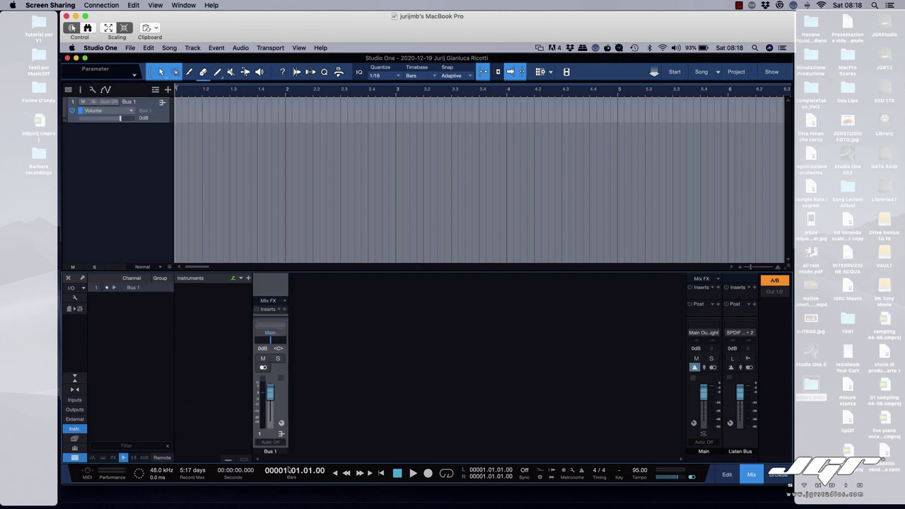
{"action": "double_click", "coordinate": [270, 452]}
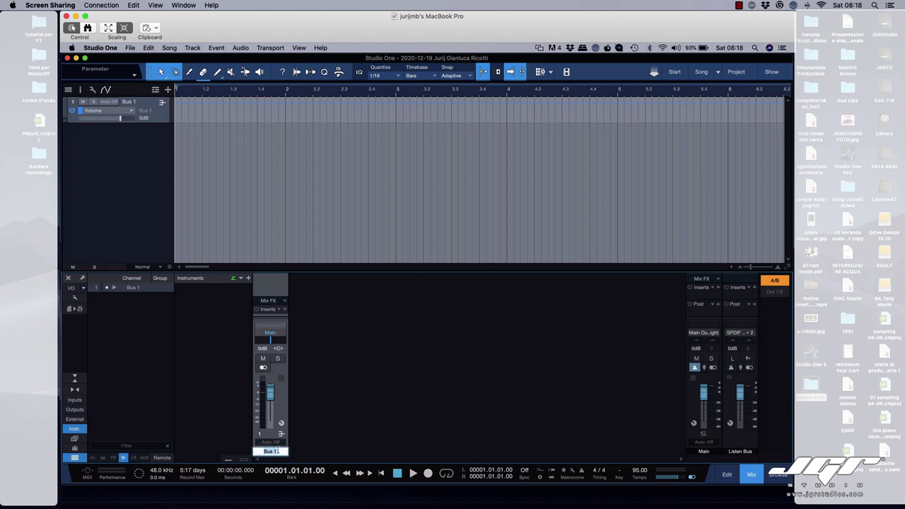
{"action": "type", "text": "Speraker 2"}
{"action": "key", "text": "Return"}
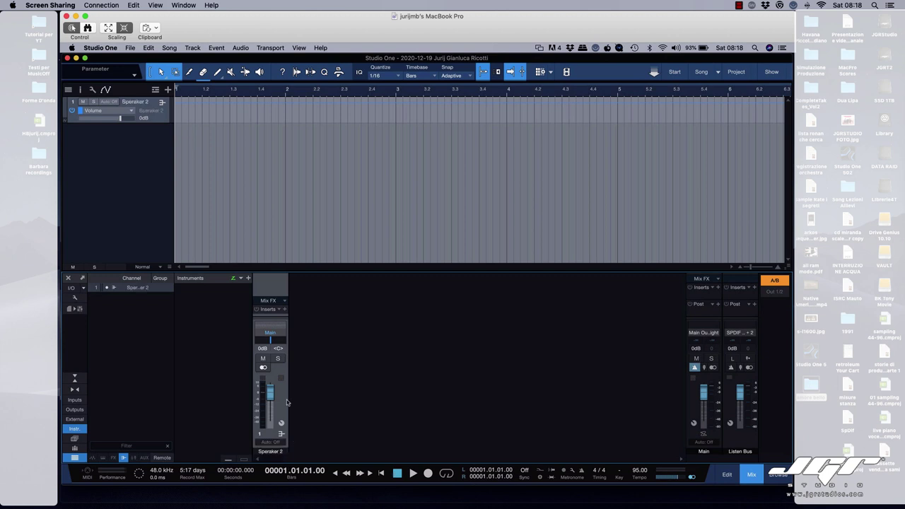
Step: Make the console taller and route the Speraker 2 bus to the SPDIF output
{"action": "left_click_drag", "start_coordinate": [274, 298], "coordinate": [273, 236]}
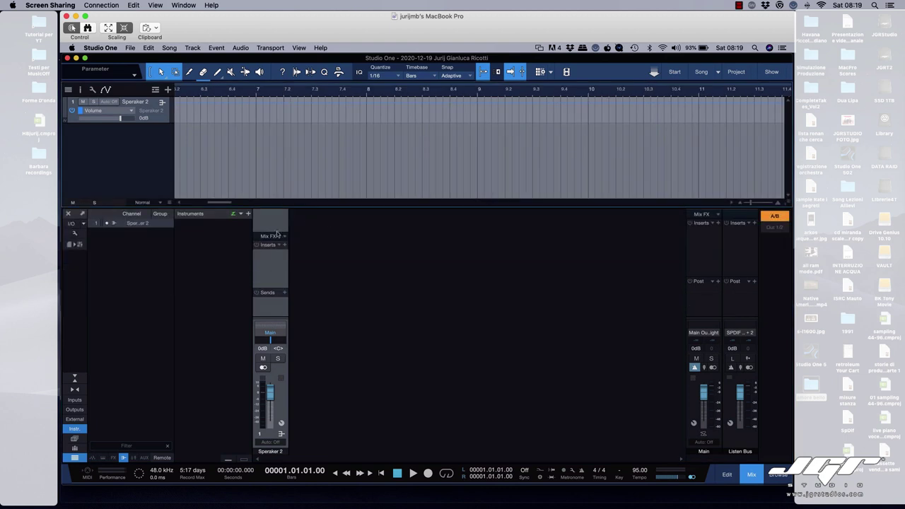
{"action": "left_click", "coordinate": [271, 333]}
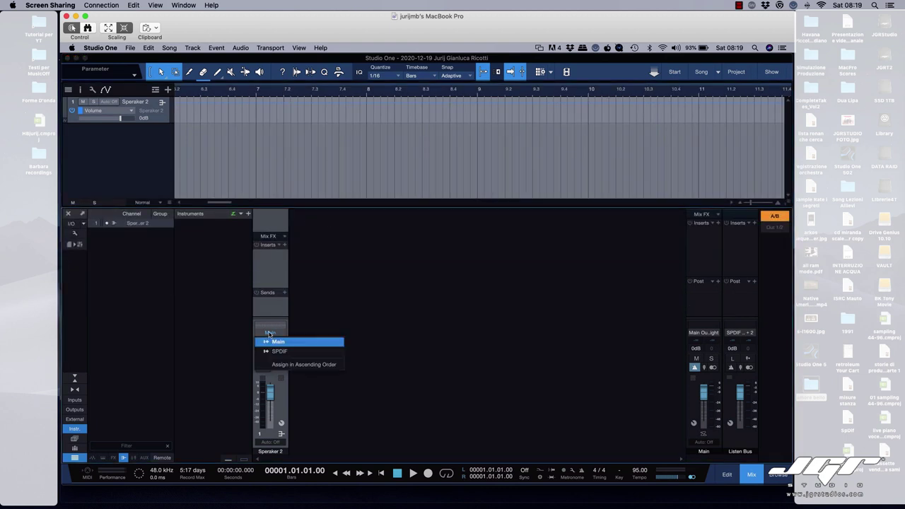
{"action": "left_click", "coordinate": [279, 352]}
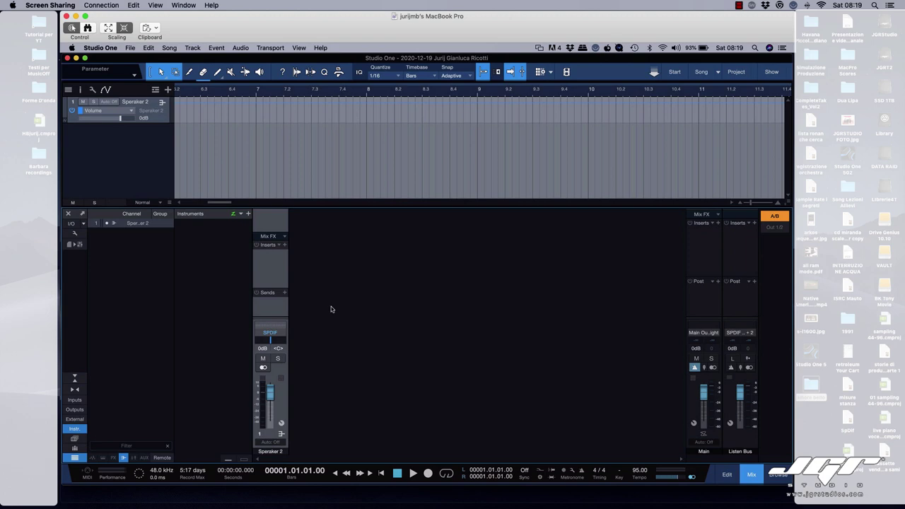
Step: Enable Cue mix for the SPDIF output in the audio I/O setup and apply the change
{"action": "left_click", "coordinate": [71, 224]}
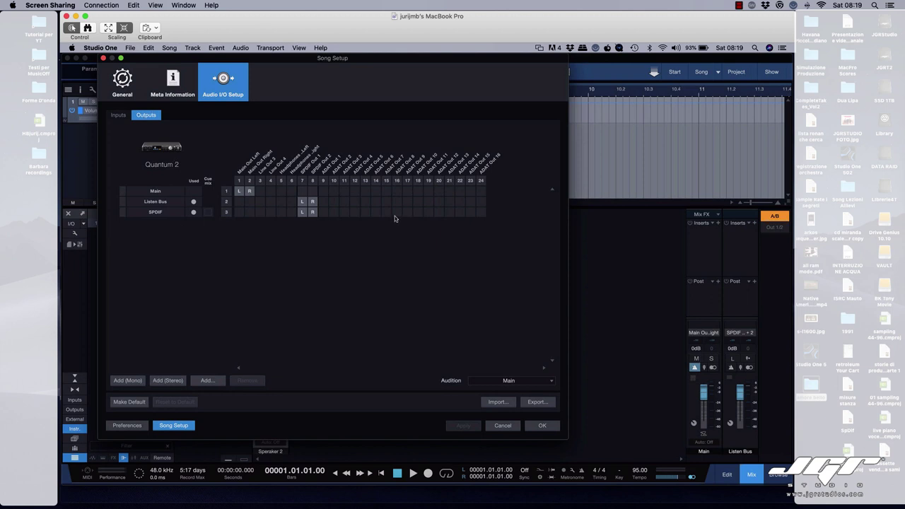
{"action": "left_click", "coordinate": [209, 213]}
{"action": "left_click", "coordinate": [463, 426]}
{"action": "left_click", "coordinate": [542, 426]}
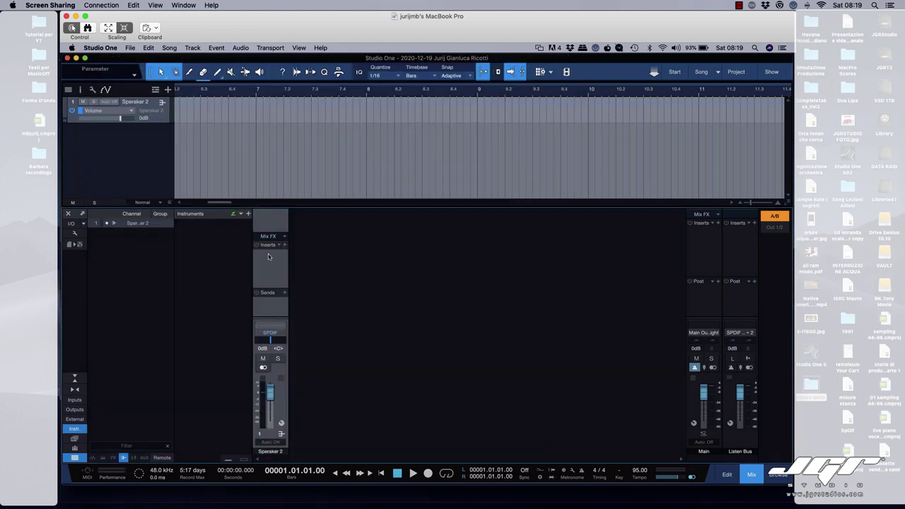
Step: Enlarge the Sends area of the Speraker 2 bus channel and open the Studio One preferences
{"action": "left_click_drag", "start_coordinate": [273, 291], "coordinate": [274, 275]}
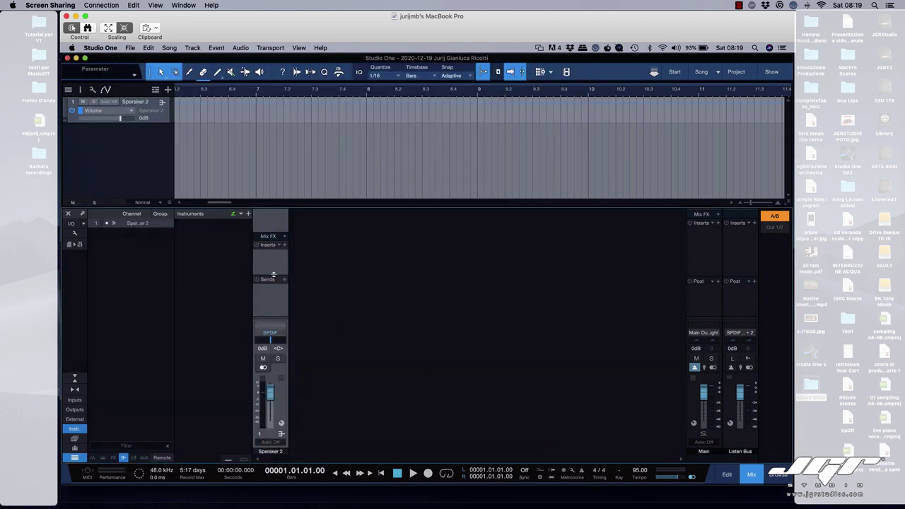
{"action": "left_click", "coordinate": [110, 48]}
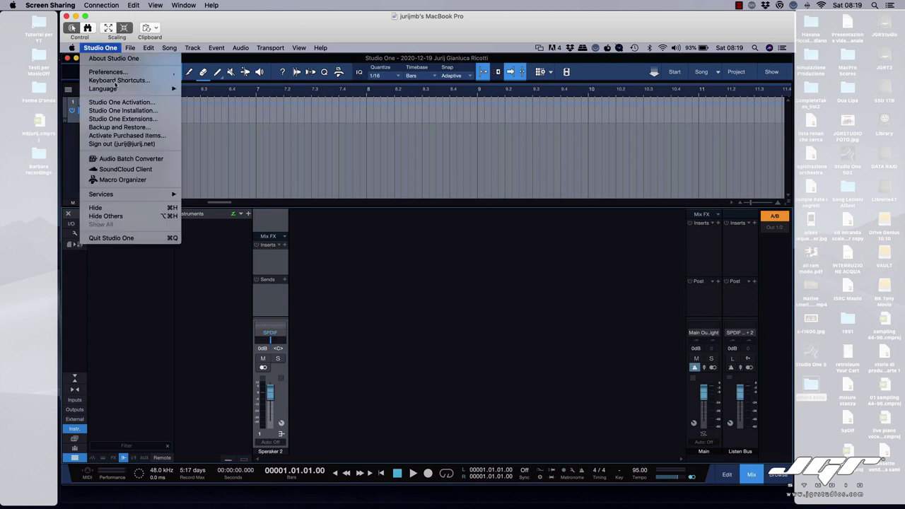
{"action": "left_click", "coordinate": [106, 74]}
{"action": "left_click", "coordinate": [125, 281]}
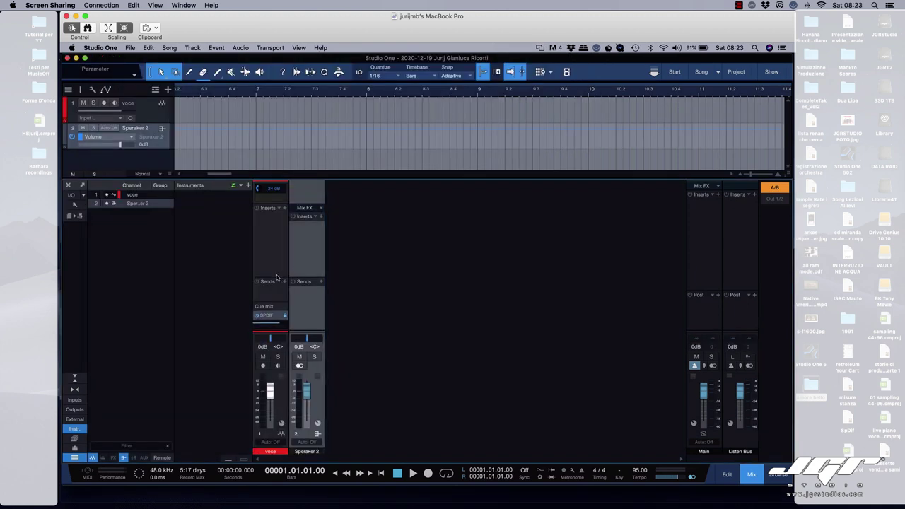
Step: Select the voce channel and resize its Sends and Cue mix areas so the SPDIF cue mix has more room
{"action": "left_click", "coordinate": [277, 276]}
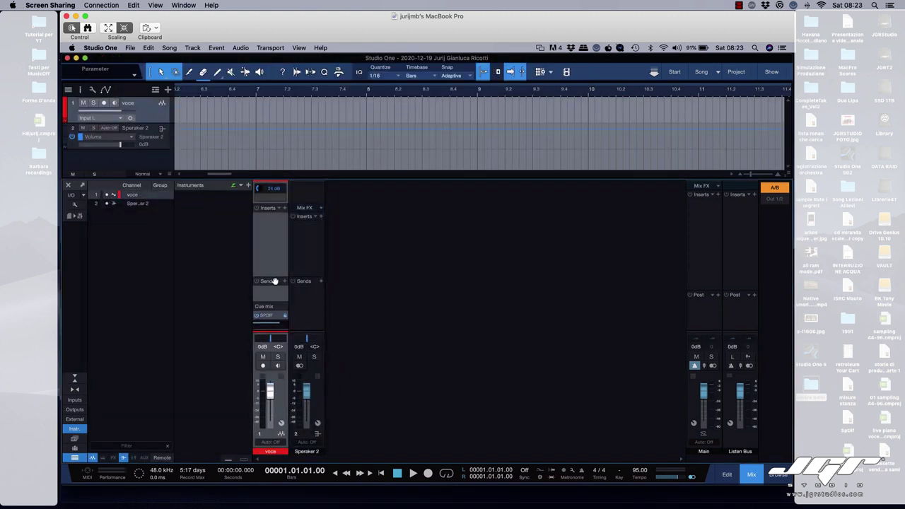
{"action": "left_click_drag", "start_coordinate": [274, 276], "coordinate": [273, 251]}
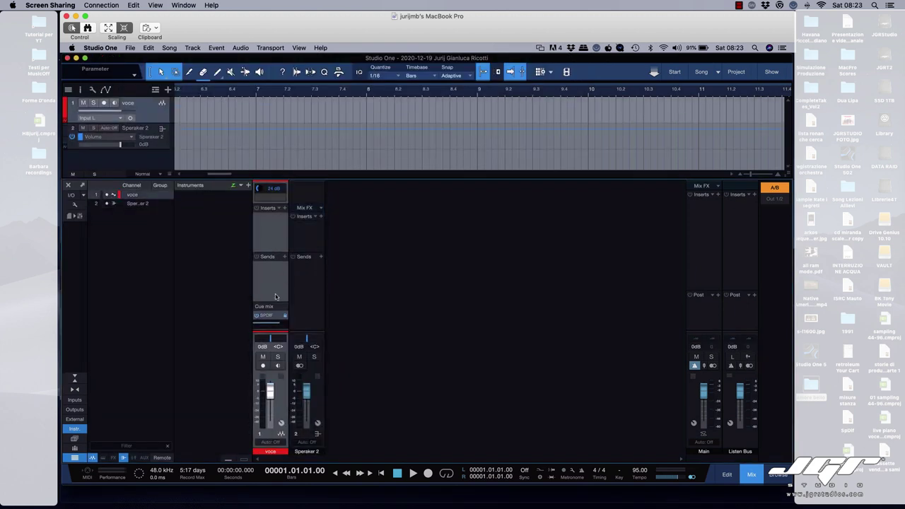
{"action": "left_click_drag", "start_coordinate": [276, 302], "coordinate": [274, 285]}
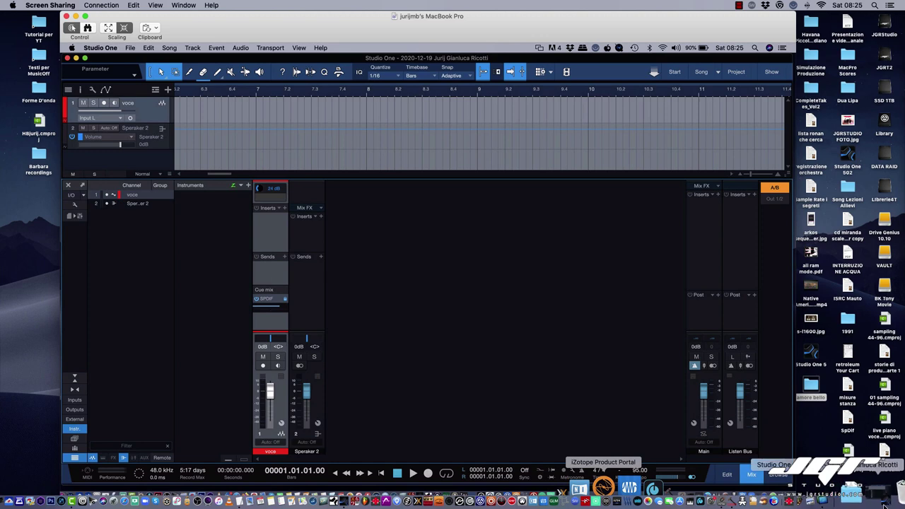
Step: Switch to the local Studio One song containing the vox track and widen its window to the screen edge
{"action": "left_click", "coordinate": [865, 494]}
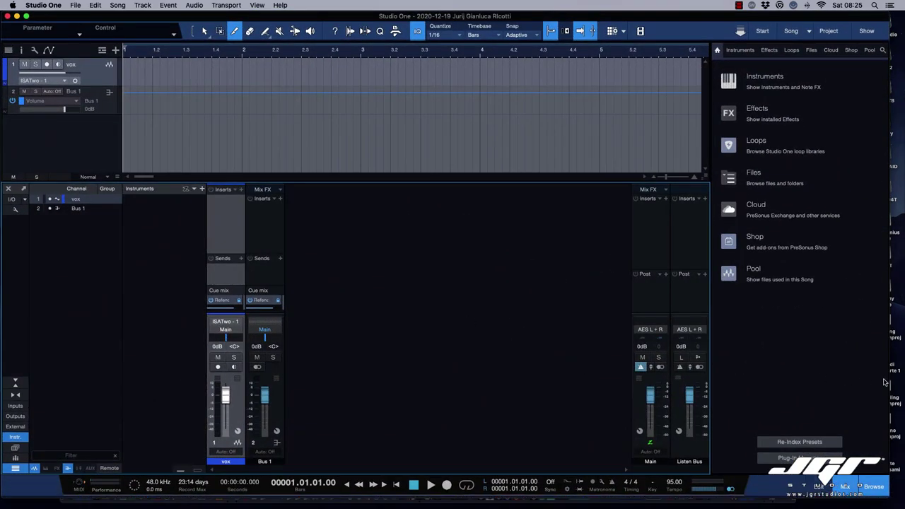
{"action": "left_click_drag", "start_coordinate": [889, 380], "coordinate": [904, 382]}
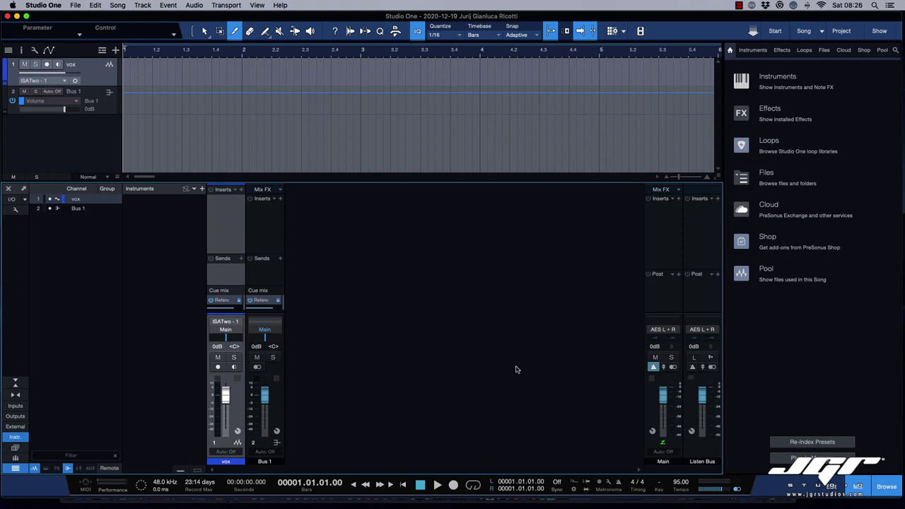
{"action": "mouse_move", "coordinate": [807, 507]}
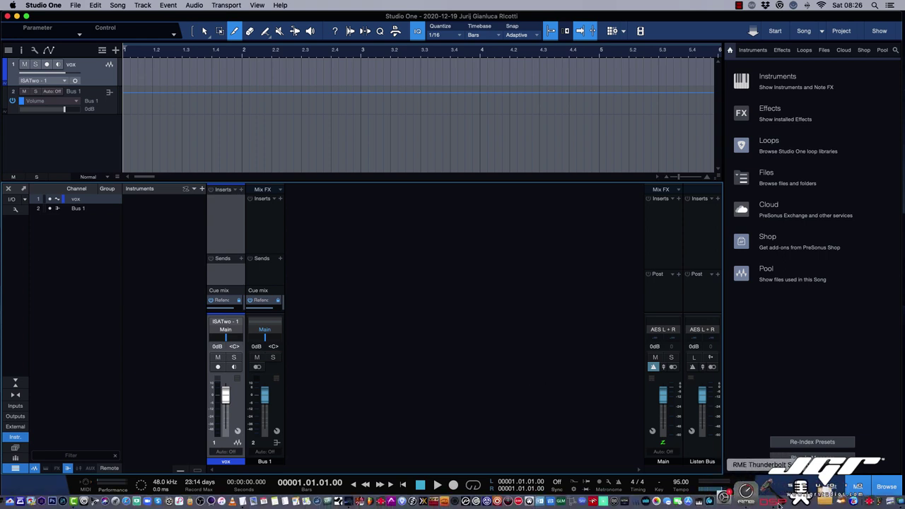
Step: Switch to RME Thunderbolt Settings, place its window mid-screen and review the MADI Input options, keeping Optical
{"action": "left_click", "coordinate": [780, 505]}
{"action": "left_click_drag", "start_coordinate": [210, 241], "coordinate": [391, 158]}
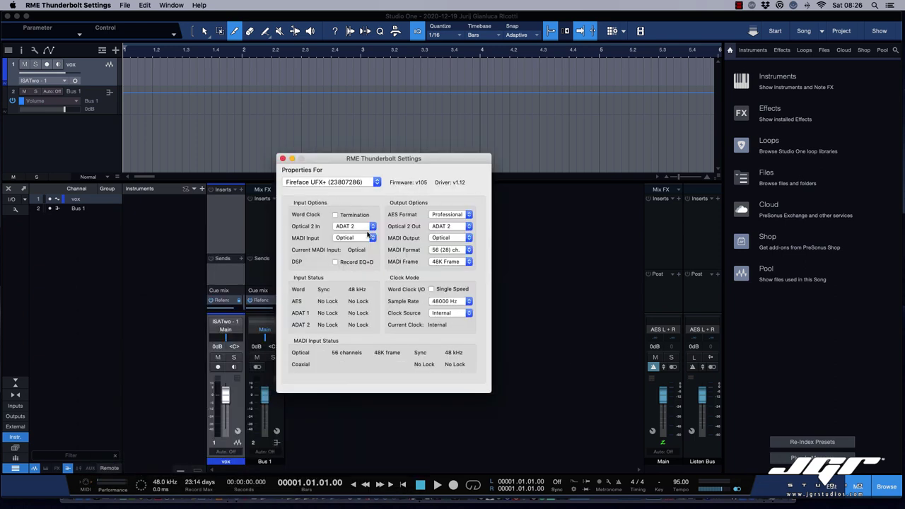
{"action": "left_click", "coordinate": [346, 238]}
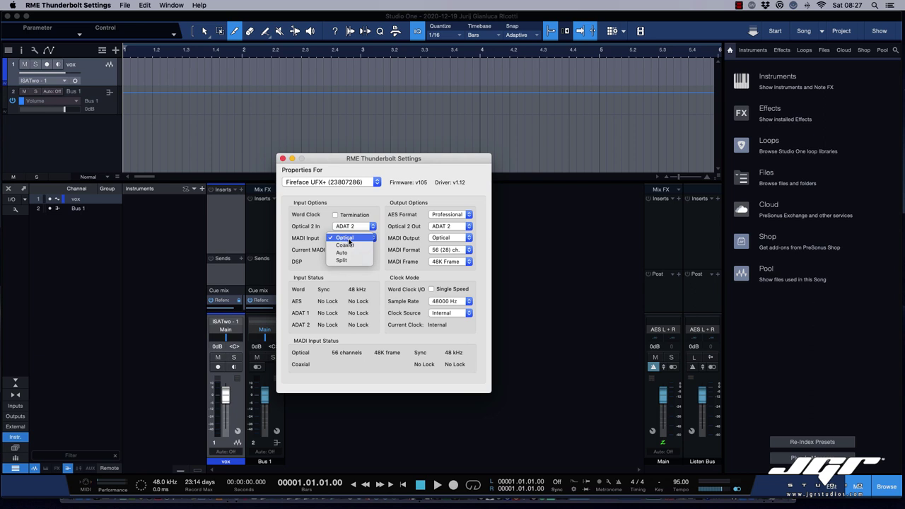
{"action": "left_click", "coordinate": [313, 233]}
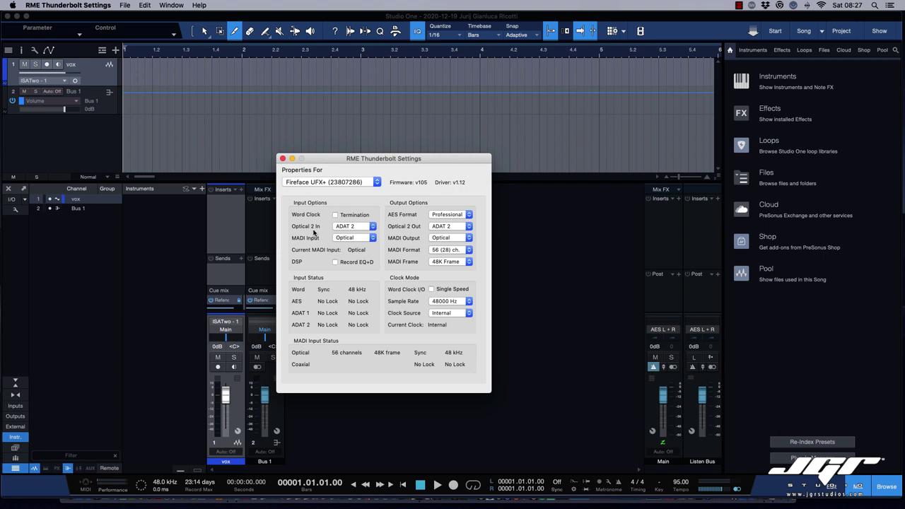
Step: Review the Clock Source options of the Fireface UFX+, keeping Internal, and close the RME settings
{"action": "left_click", "coordinate": [453, 313]}
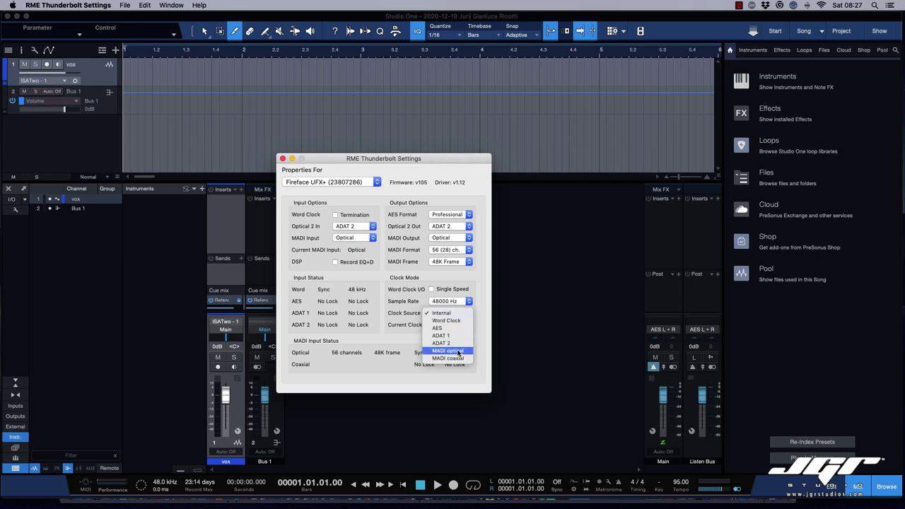
{"action": "left_click", "coordinate": [283, 159]}
{"action": "left_click", "coordinate": [284, 159]}
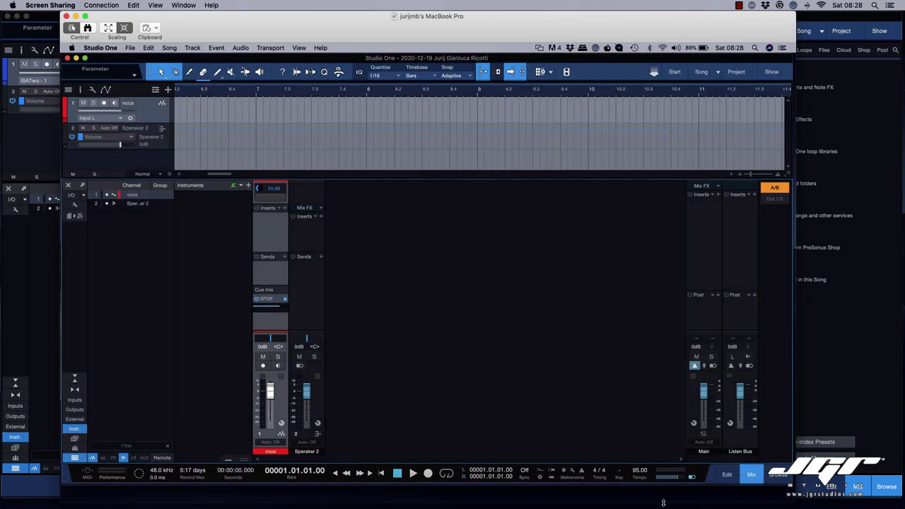
Step: On the shared MacBook Pro screen, open Universal Control, review the Quantum 2 Clock Source options while keeping Internal, and close it
{"action": "mouse_move", "coordinate": [665, 501]}
{"action": "left_click", "coordinate": [634, 484]}
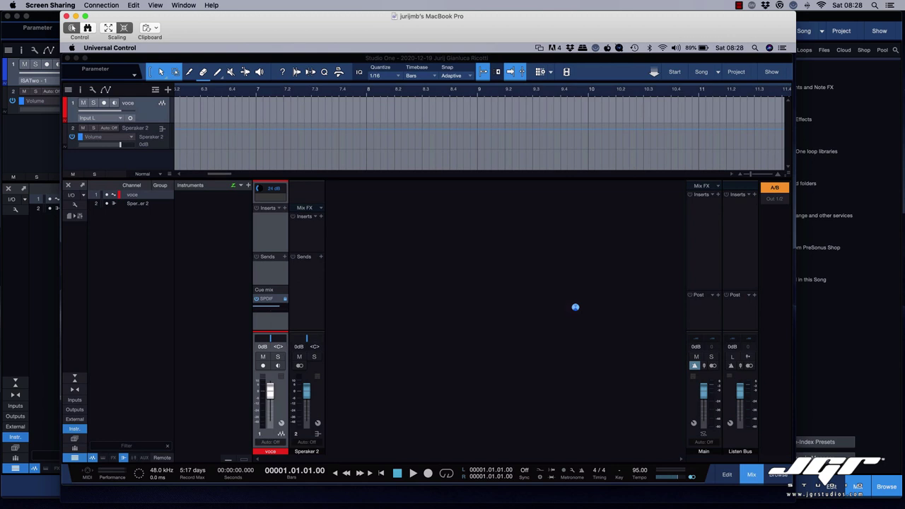
{"action": "left_click", "coordinate": [493, 312]}
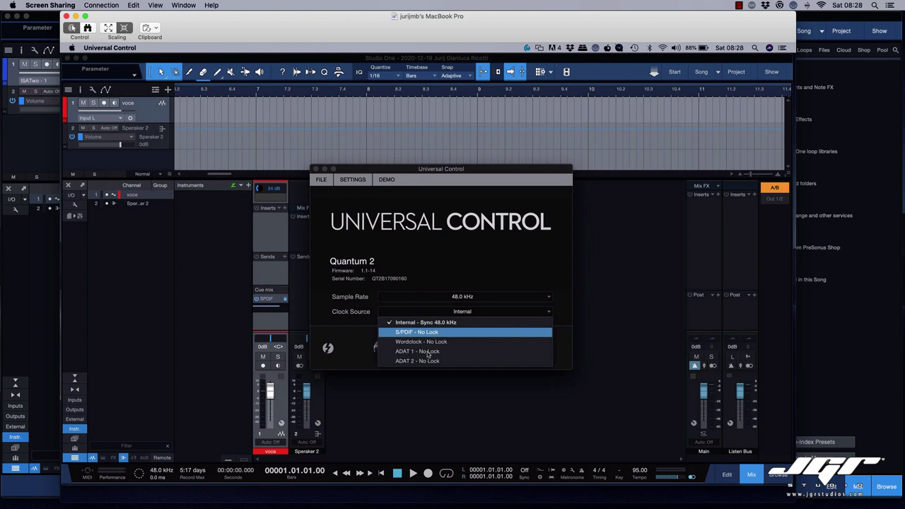
{"action": "left_click", "coordinate": [433, 251]}
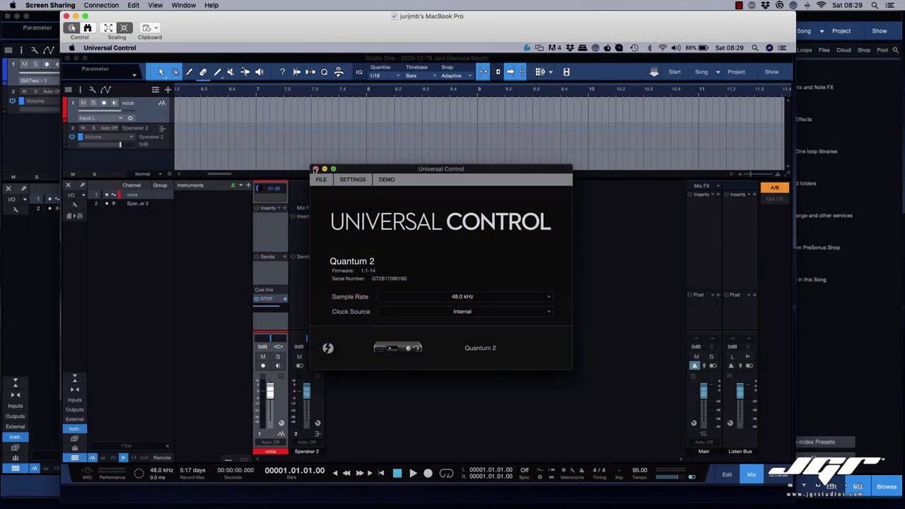
{"action": "left_click", "coordinate": [315, 169]}
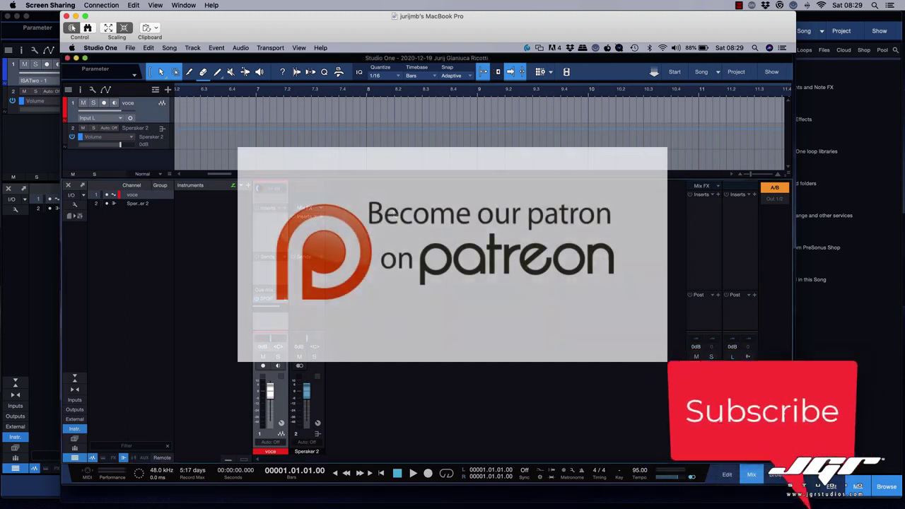